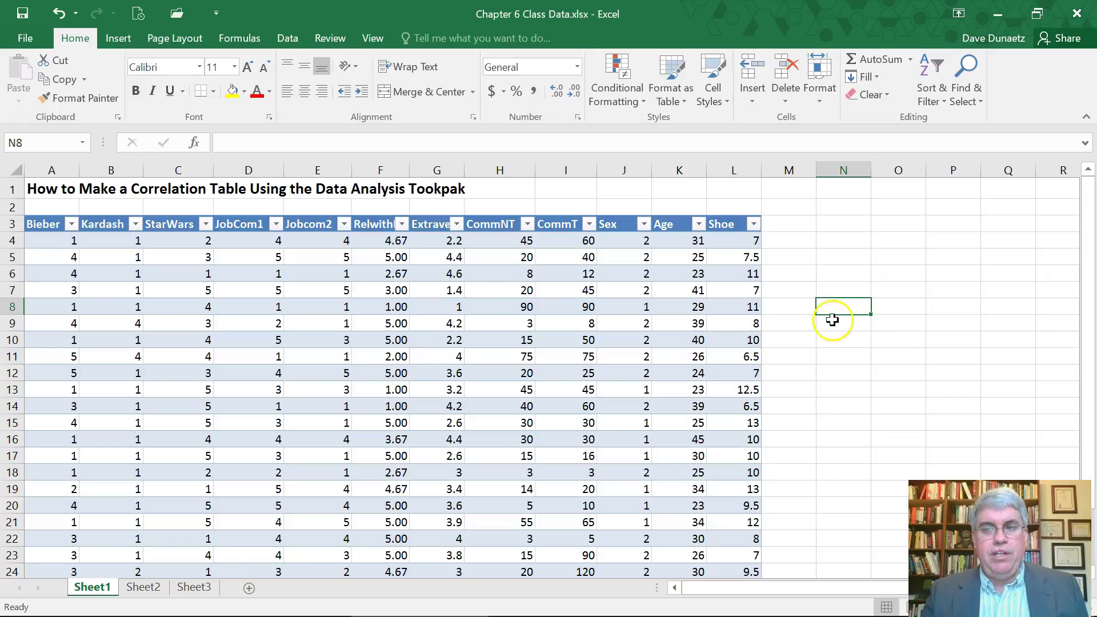
Start a Correlation analysis from the Data Analysis tools.
click(287, 40)
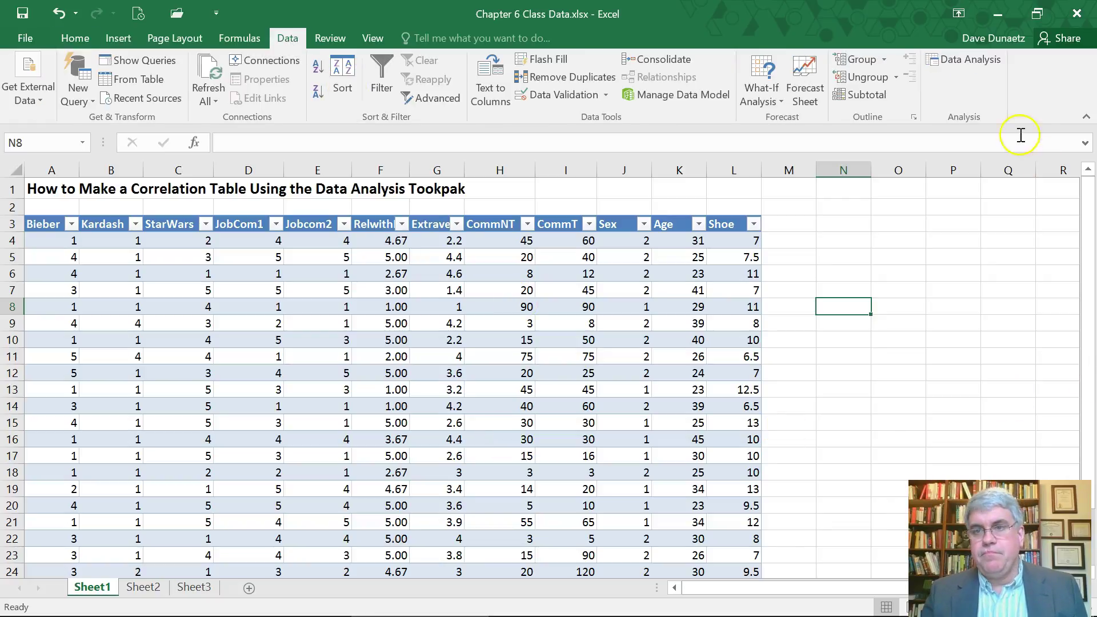
click(966, 59)
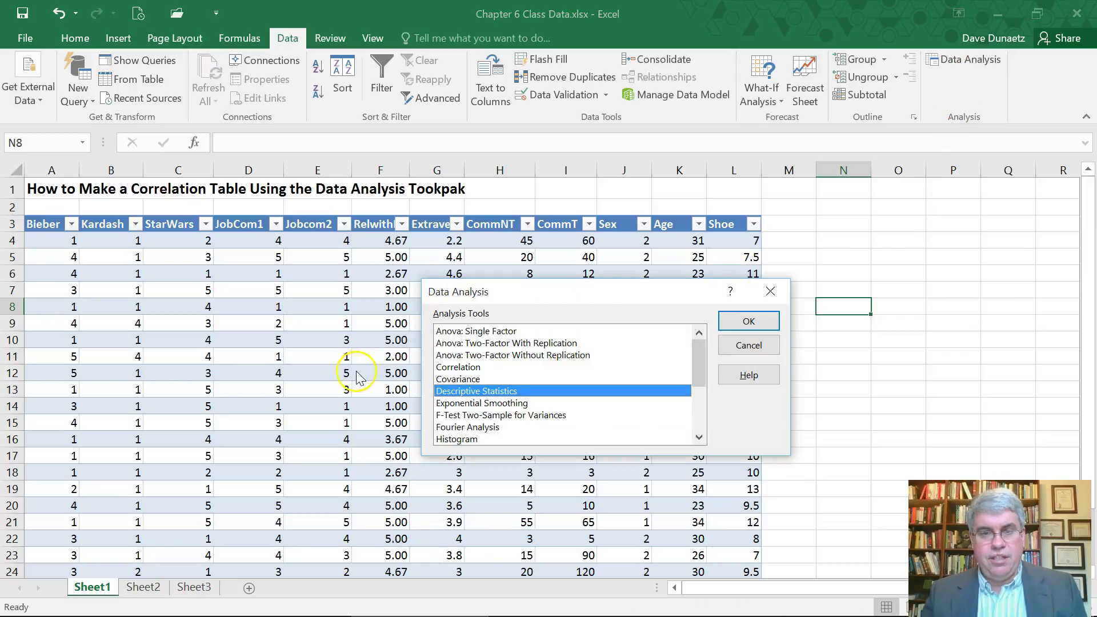
click(469, 368)
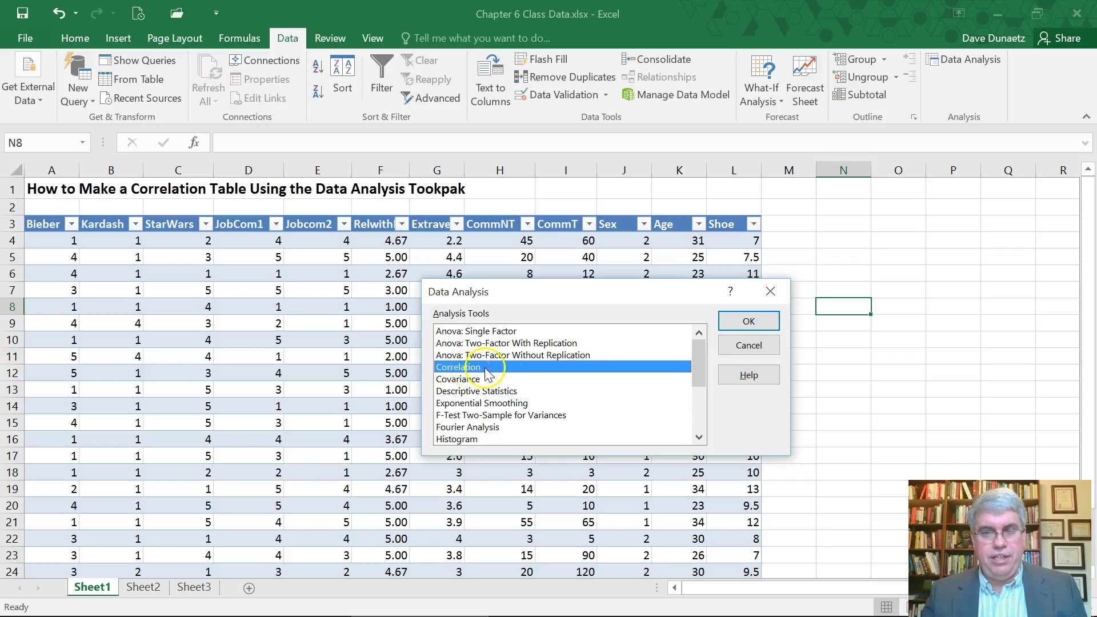
click(741, 323)
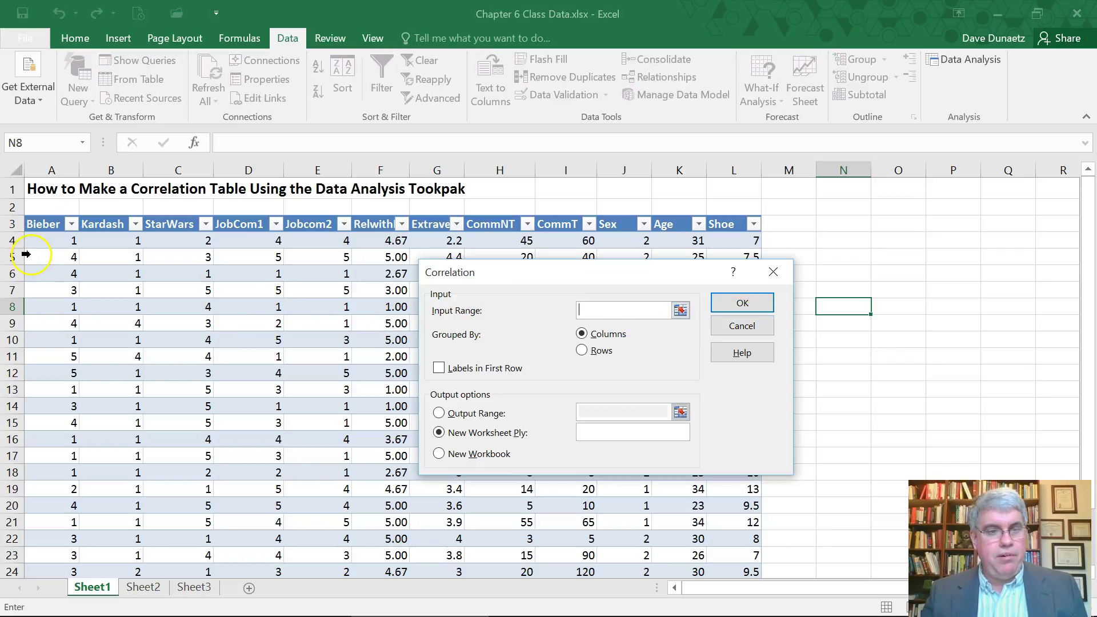
Set the input range to $A$3:$L$28, grouped by columns.
click(42, 225)
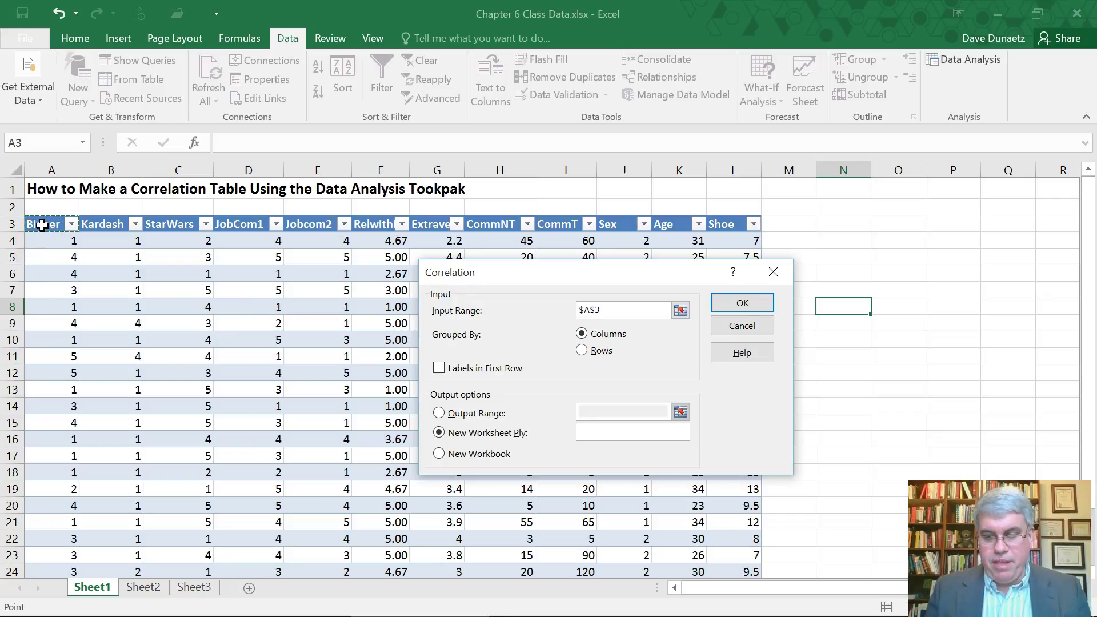
key(shift+Right)
key(shift+Right)
key(shift+Right)
key(shift+Right)
key(shift+Right)
key(shift+Right)
key(shift+Right)
key(shift+Right)
key(shift+Right)
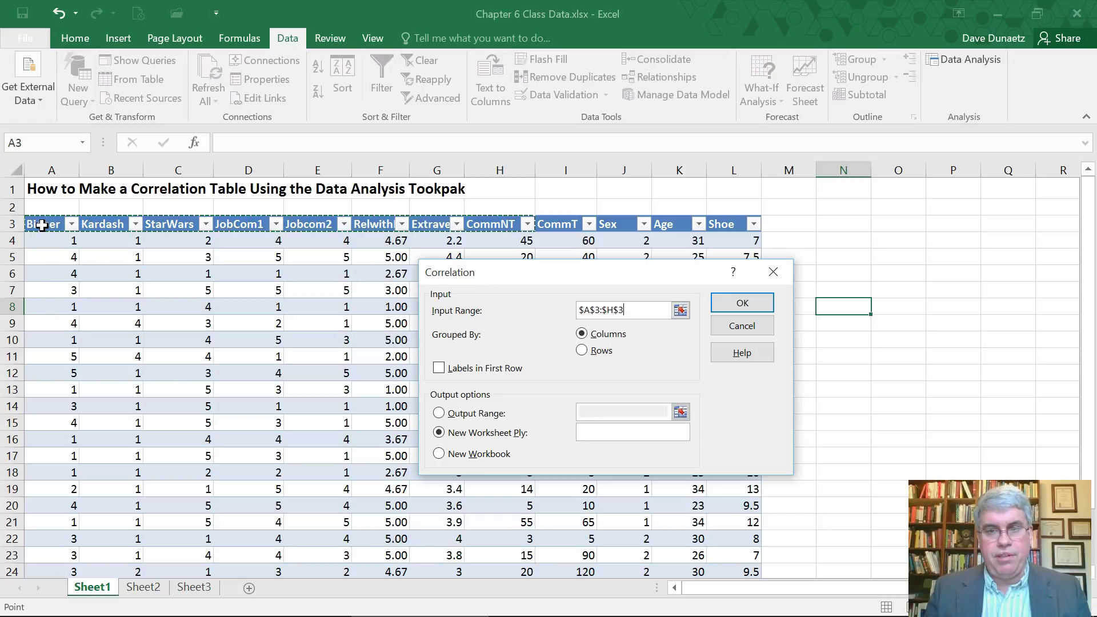
key(shift+Right)
key(shift+Right)
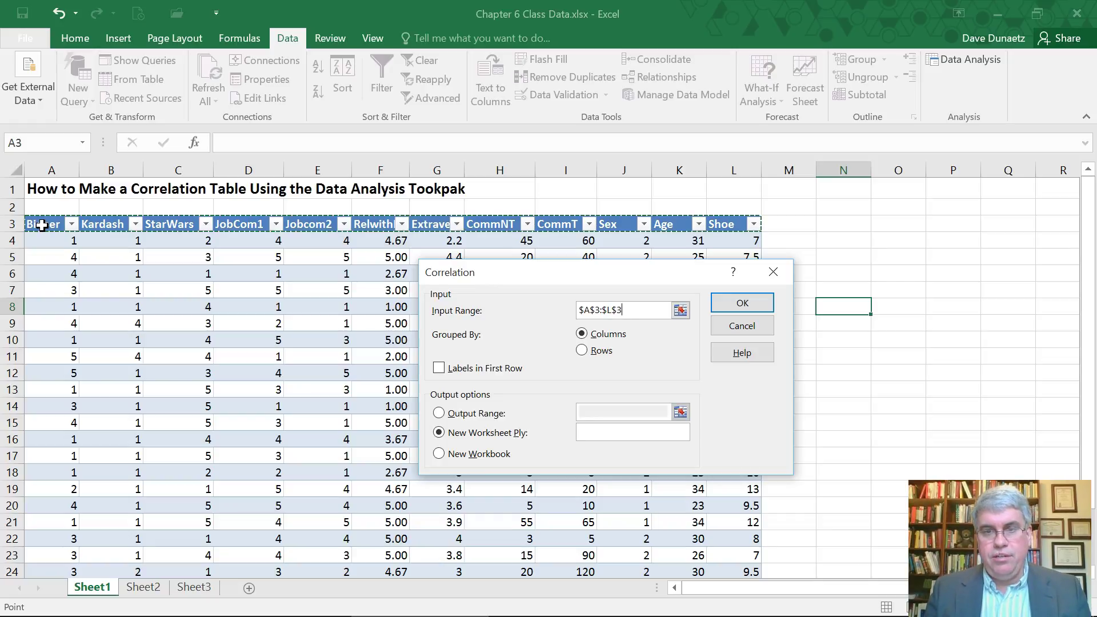
key(shift+Down)
key(shift+Down)
key(shift+Down)
key(shift+Down)
key(shift+Down)
key(shift+Down)
key(shift+Down)
key(shift+Down)
key(shift+Down)
key(shift+Down)
key(shift+Down)
key(shift+Down)
key(shift+Down)
key(shift+Down)
key(shift+Down)
key(shift+Down)
key(shift+Down)
key(shift+Down)
key(shift+Down)
key(shift+Down)
key(shift+Up)
key(shift+Up)
key(shift+Up)
key(shift+Up)
key(shift+Up)
key(shift+Up)
key(shift+Up)
key(shift+Up)
key(shift+Up)
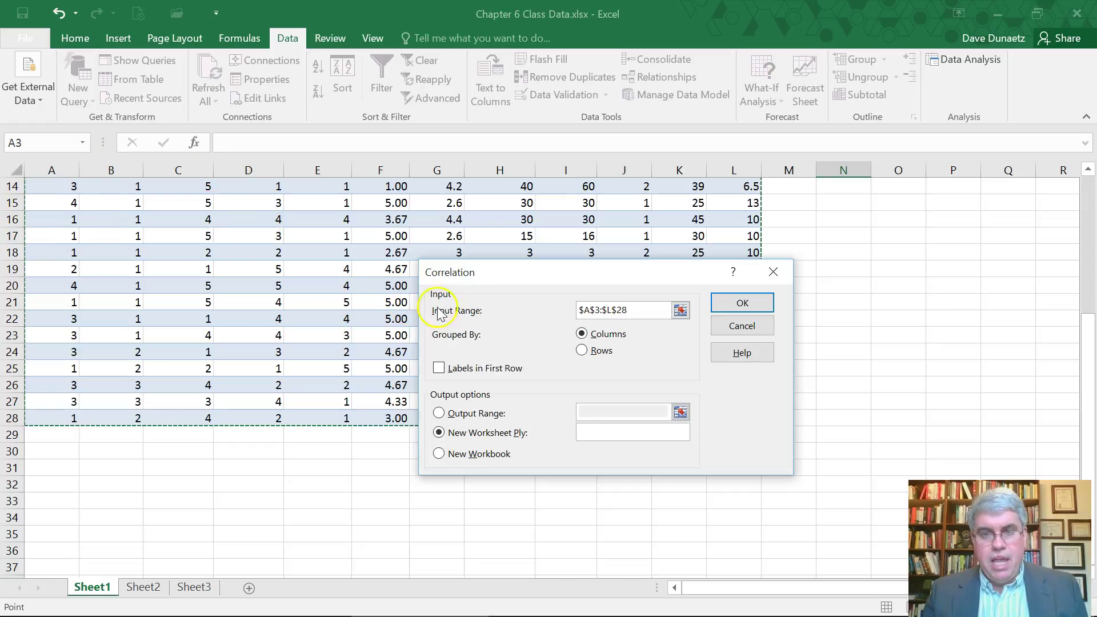
click(598, 336)
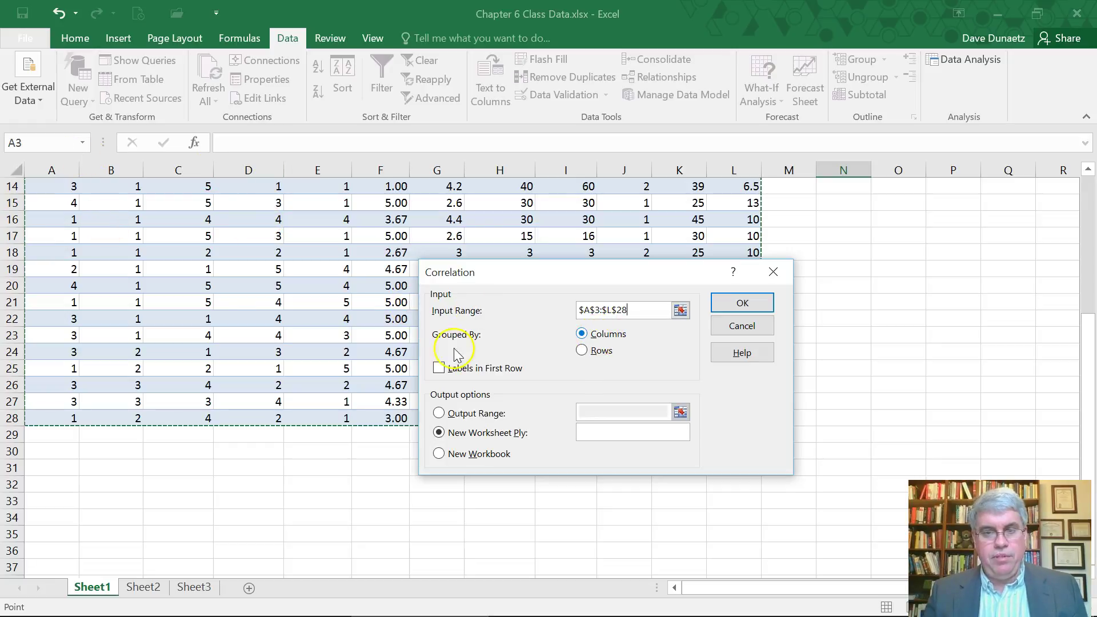
scroll(165, 475, up, 5)
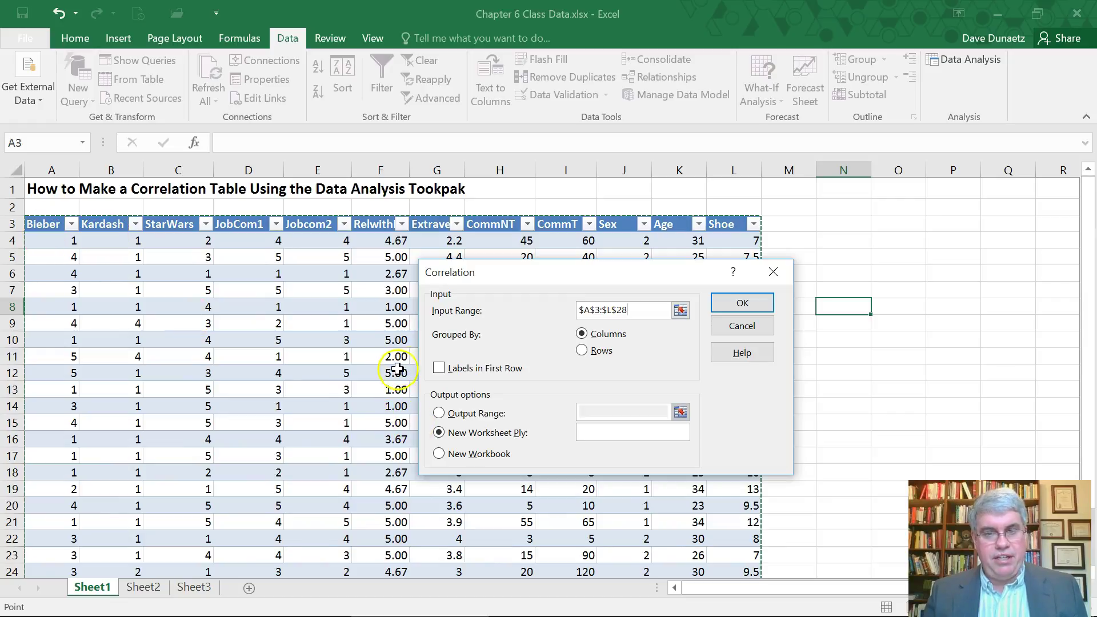
Enable Labels in First Row and send output to a new sheet named 'Correlation Table'.
click(439, 369)
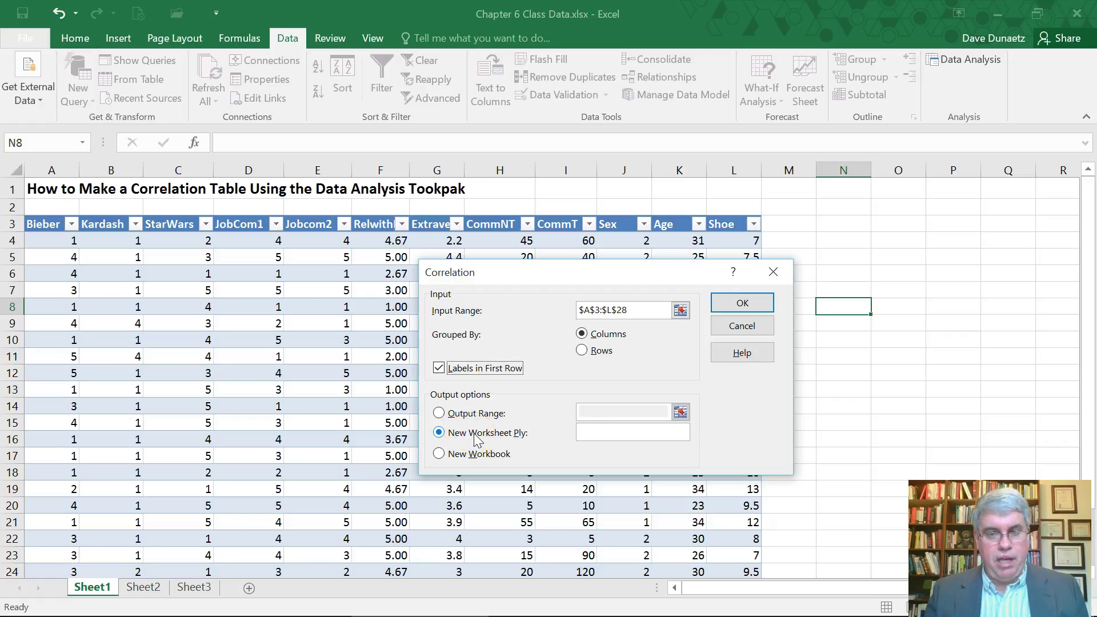
click(613, 433)
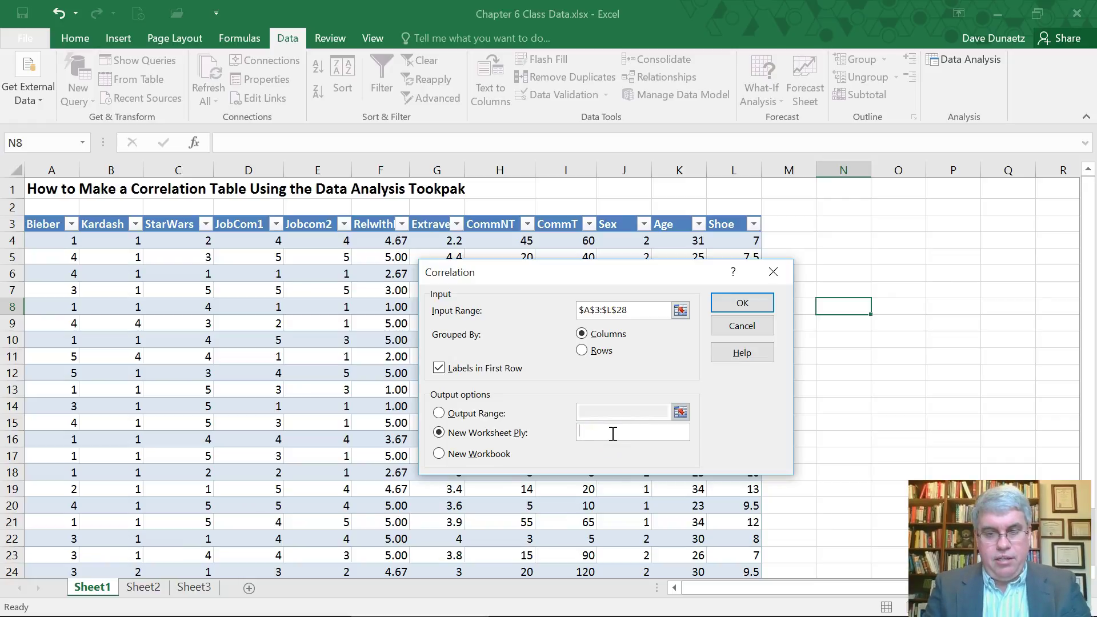
text(Correlation )
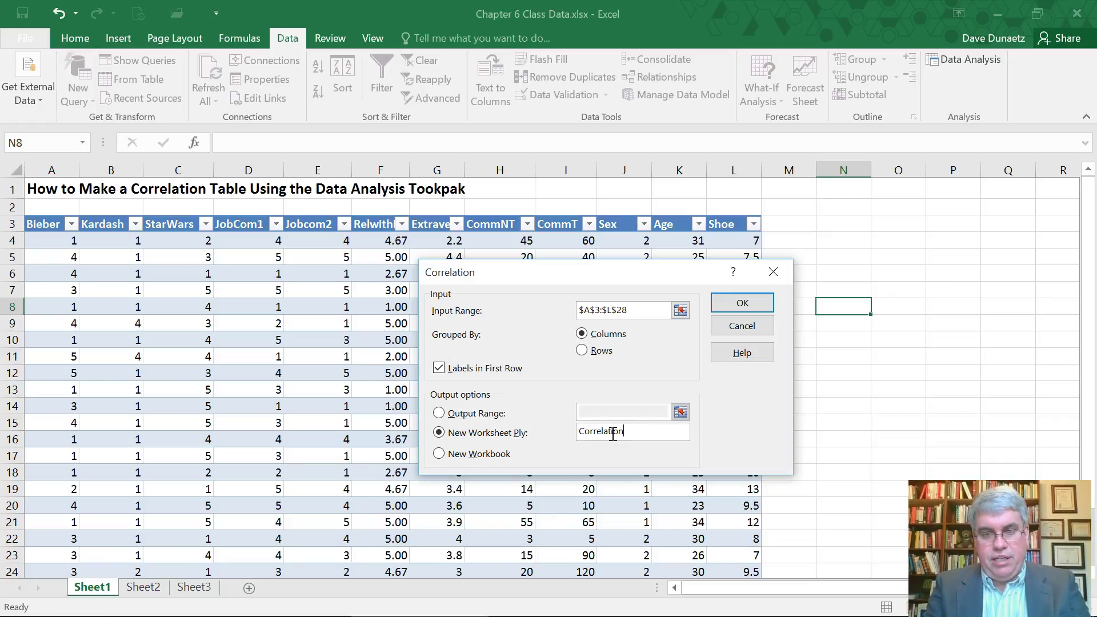
text(Table)
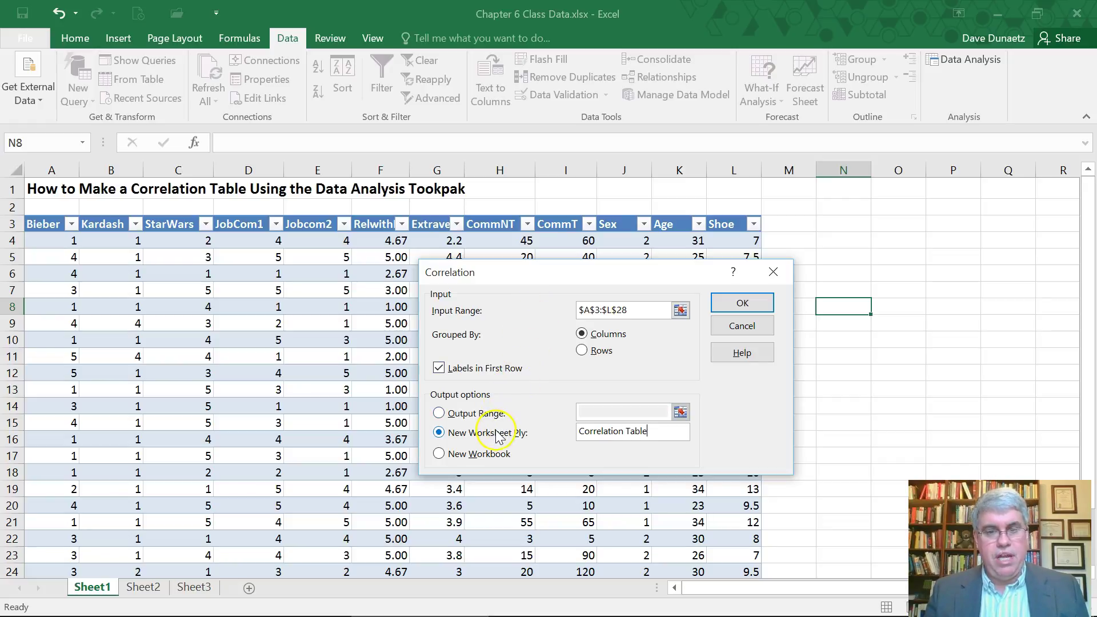
Generate the 12-variable correlation matrix and apply the Number format with two decimals.
click(742, 303)
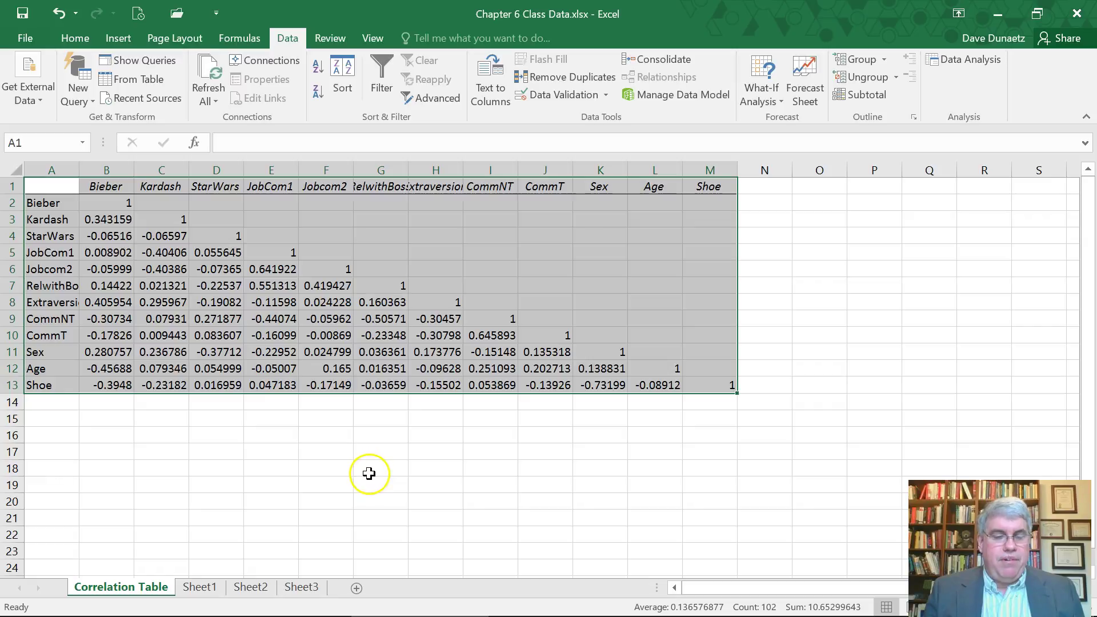
click(74, 37)
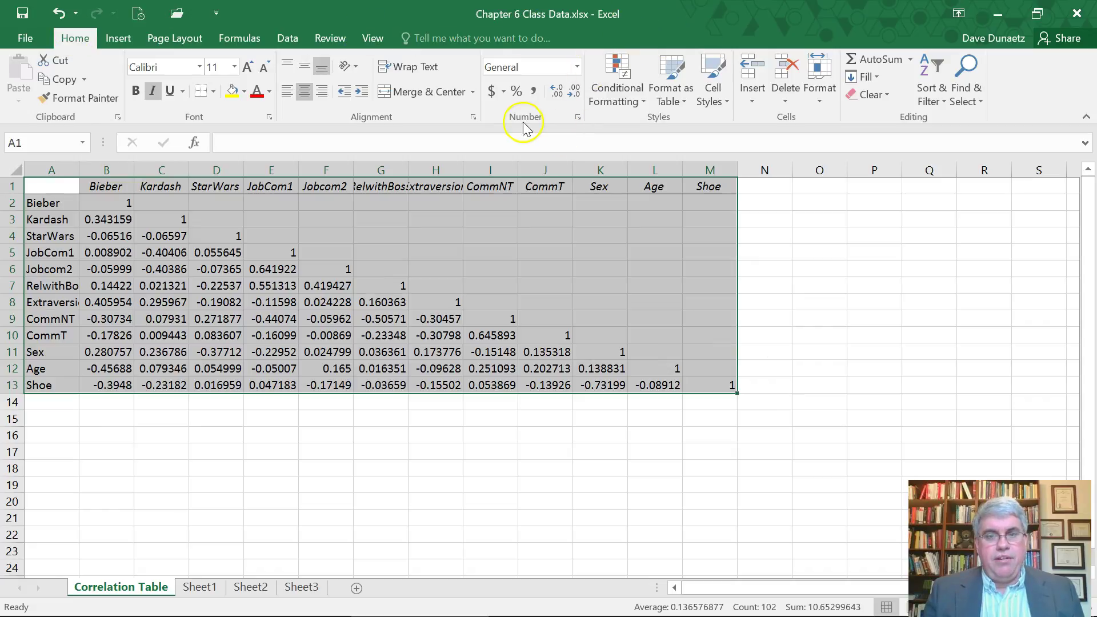
click(576, 67)
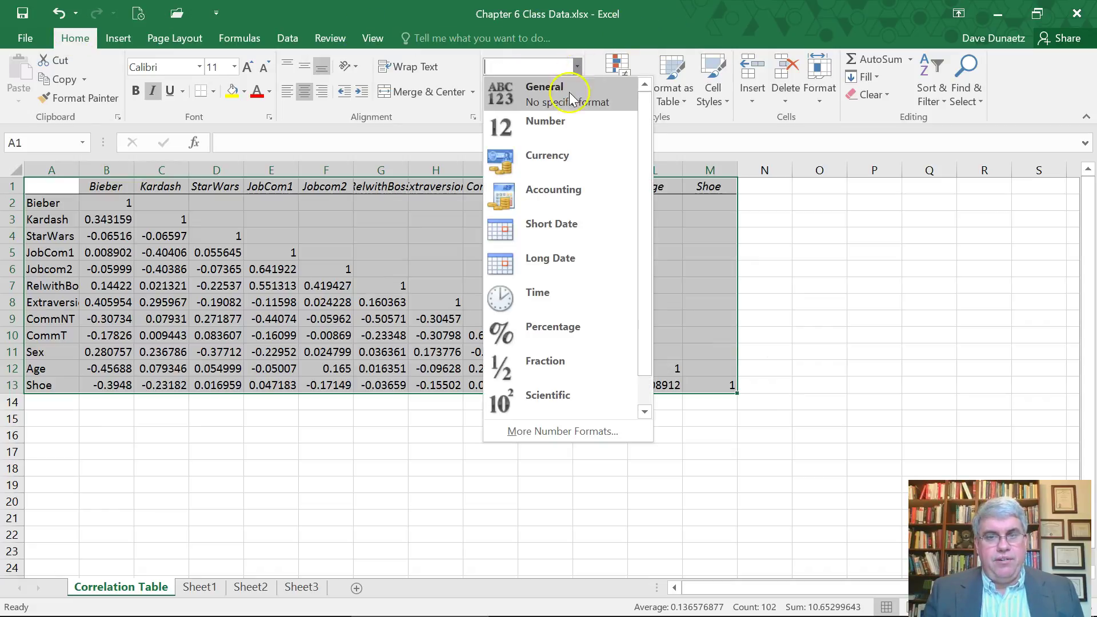
click(567, 122)
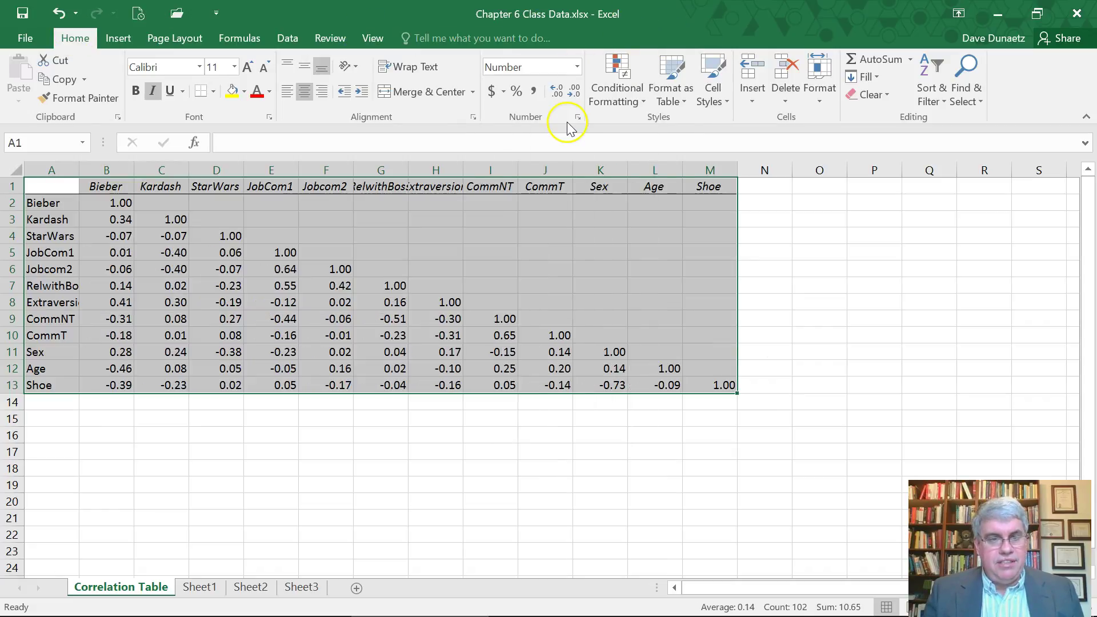
Fill cells B8 (0.41) and B3 (0.34) with yellow.
click(367, 445)
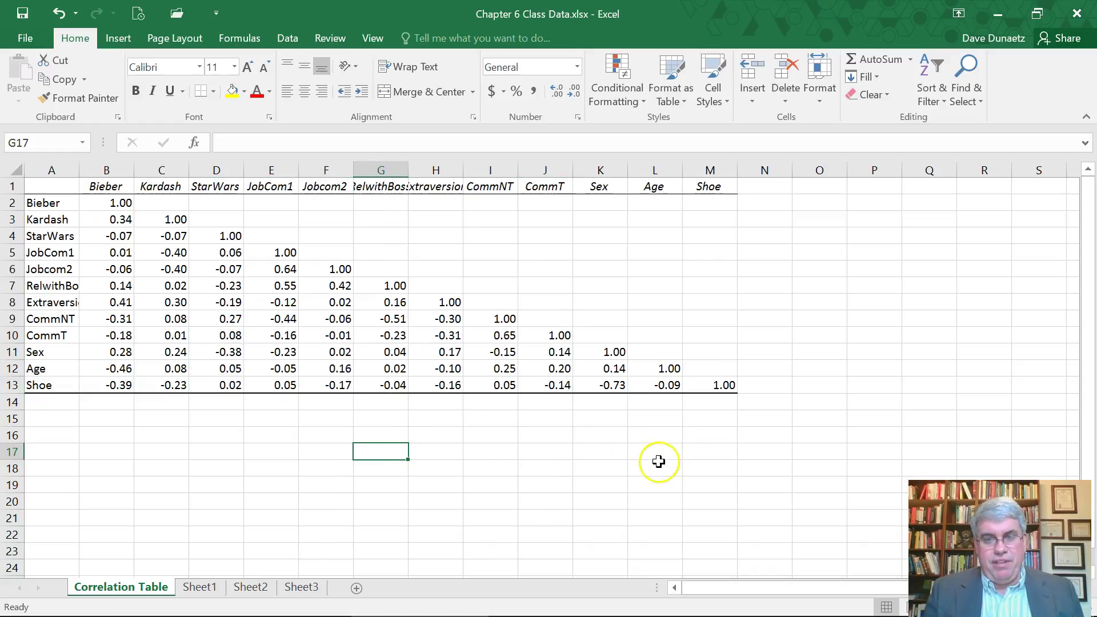
click(118, 302)
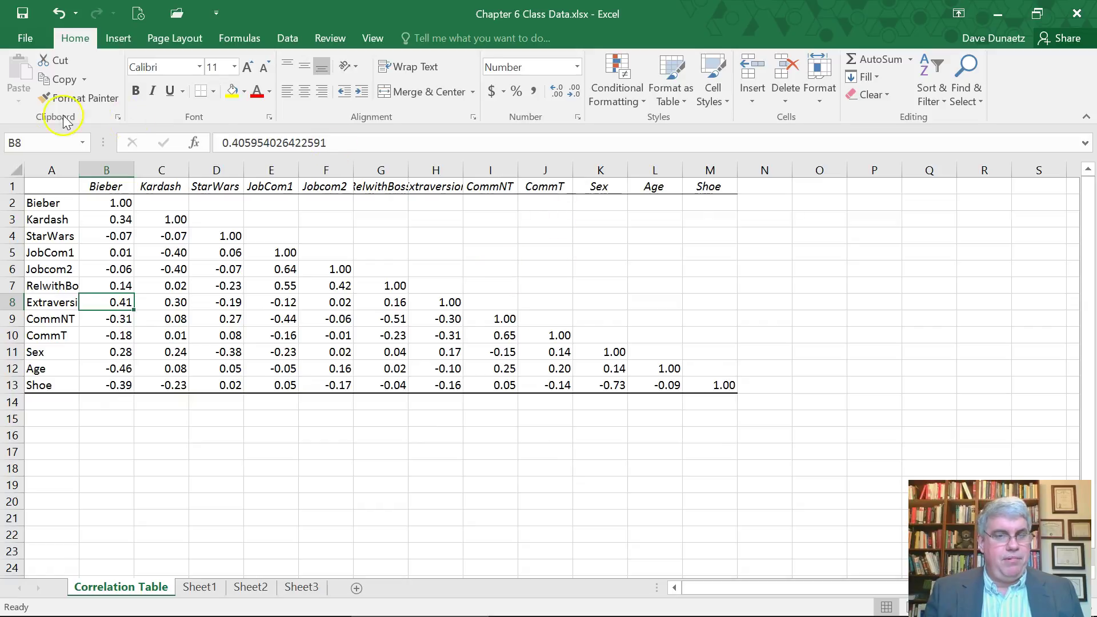
click(231, 91)
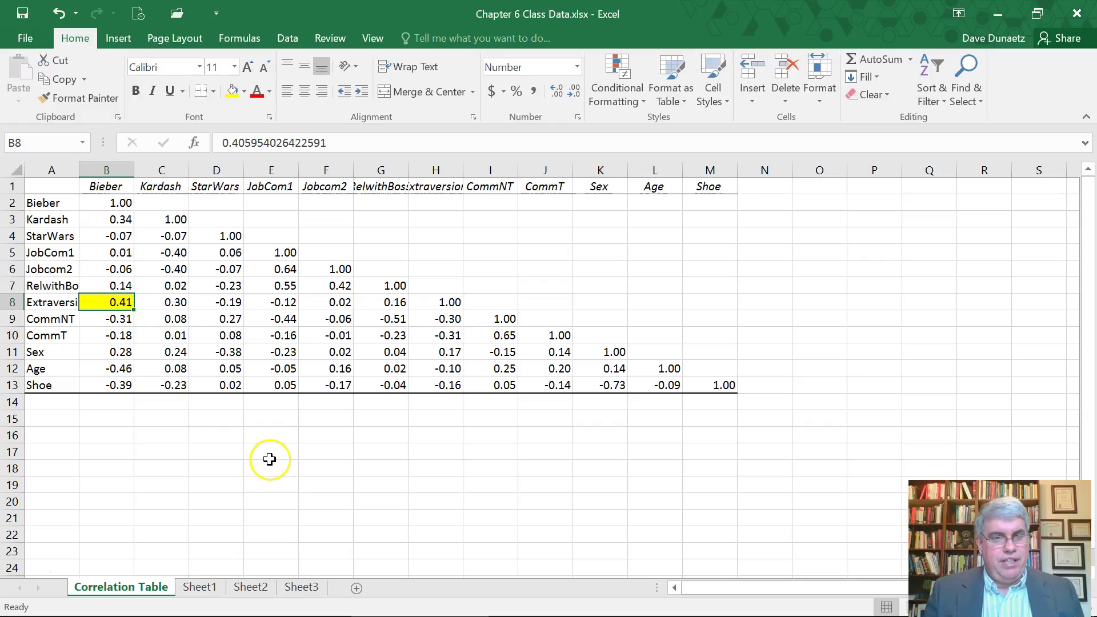
click(112, 220)
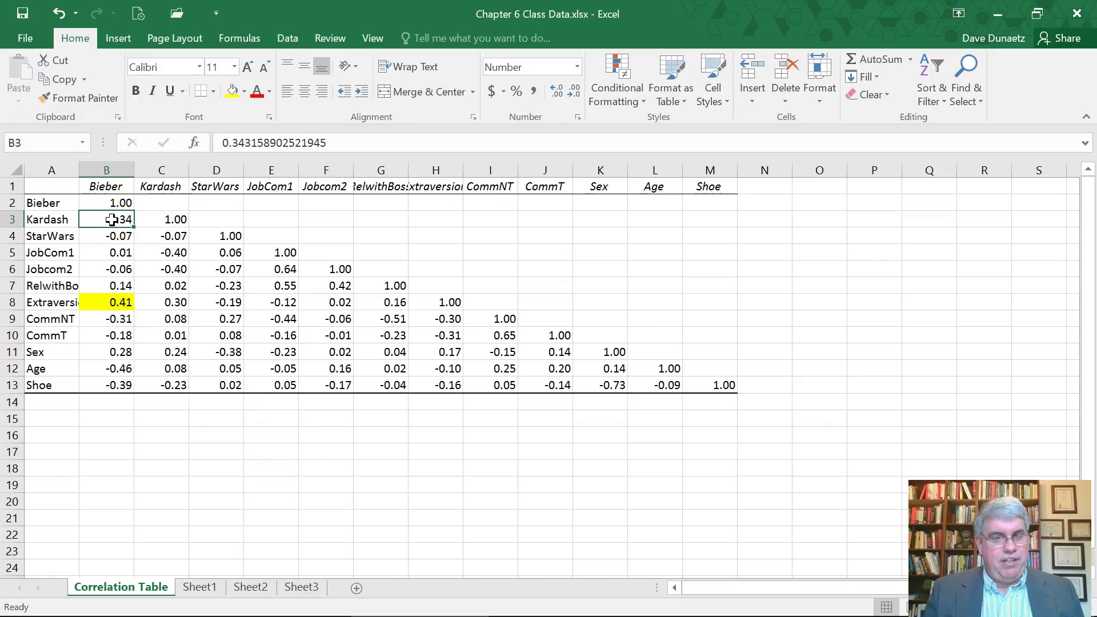
click(230, 92)
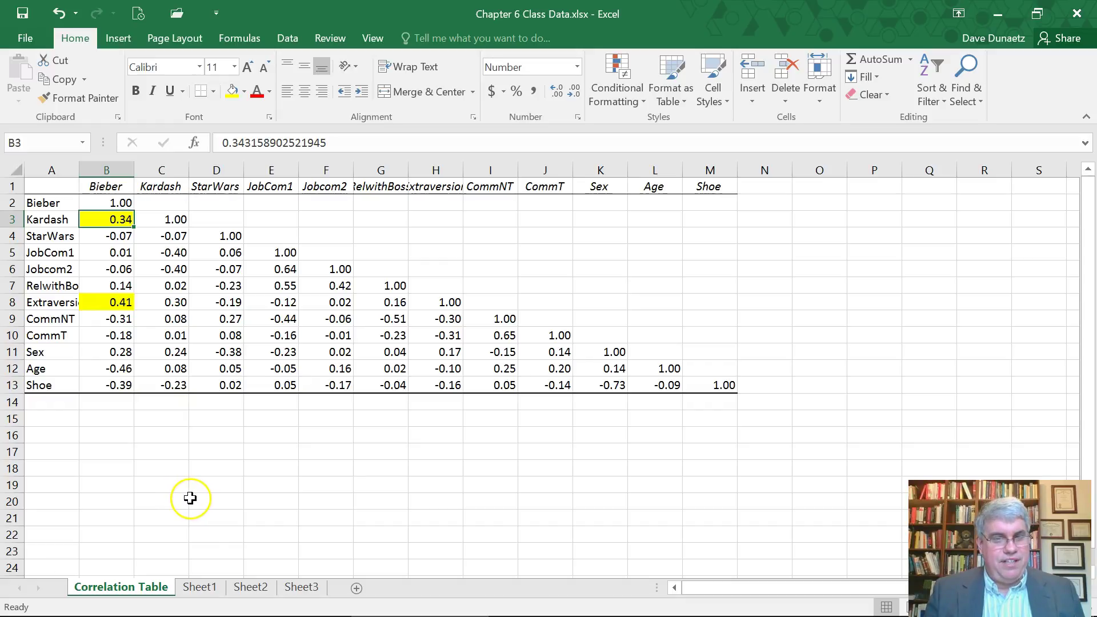
Fill C5:C6 (both -0.40) and E7:F7 (0.55, 0.42) with yellow.
click(175, 253)
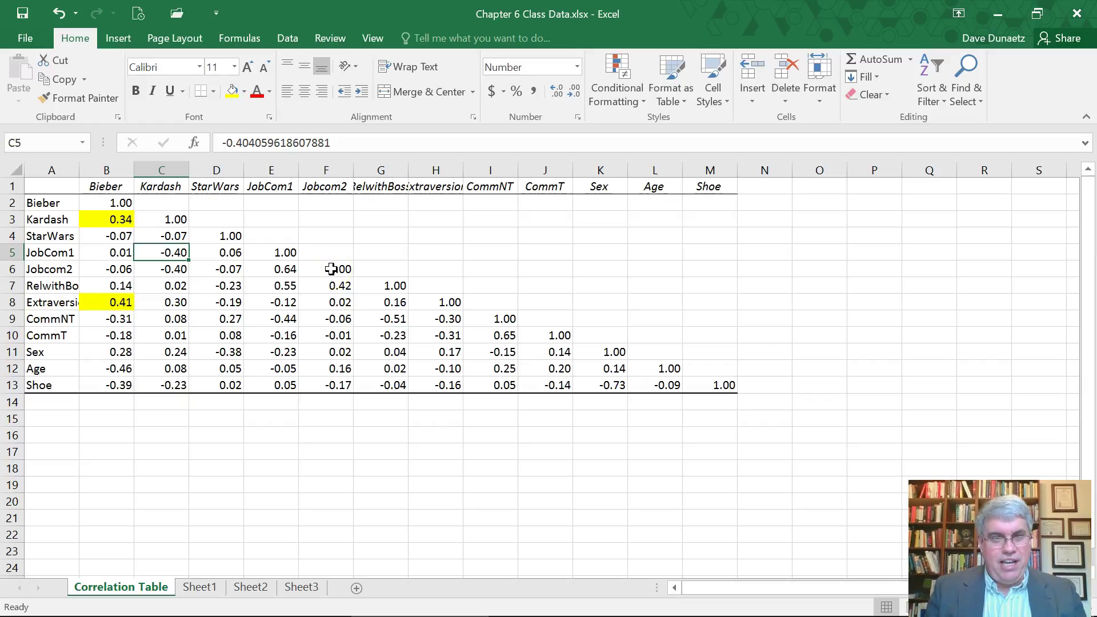
key(shift+Down)
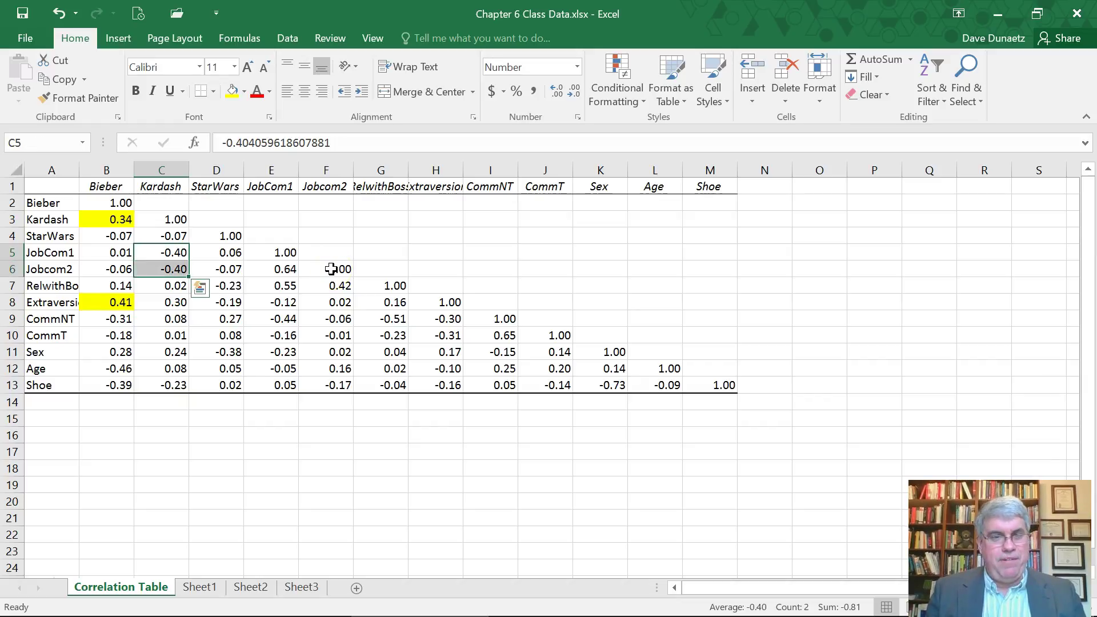
click(231, 90)
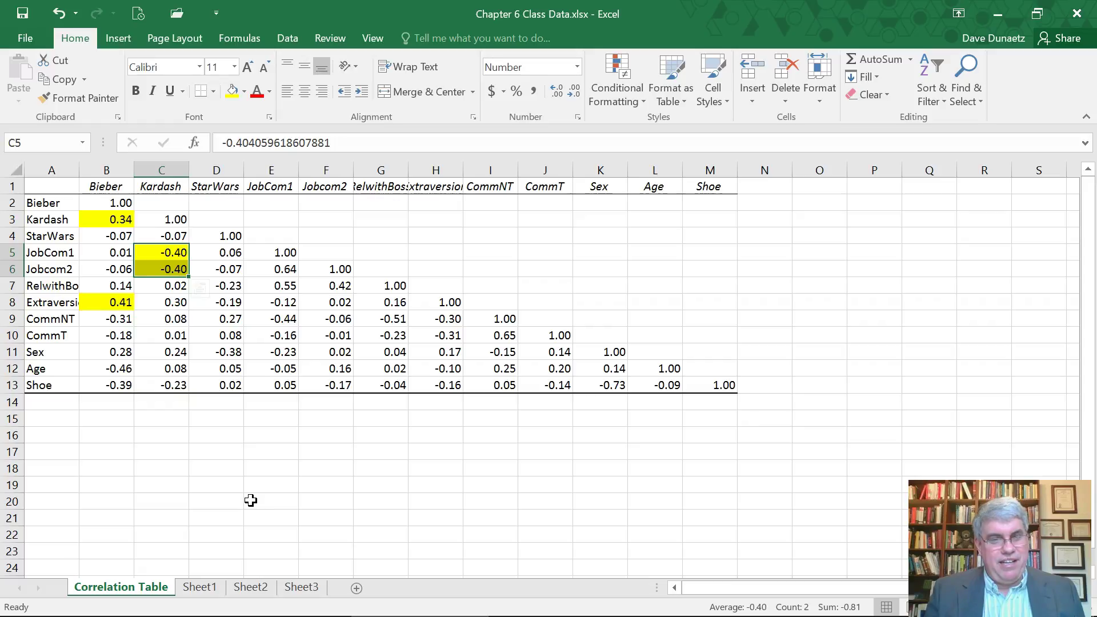
click(280, 475)
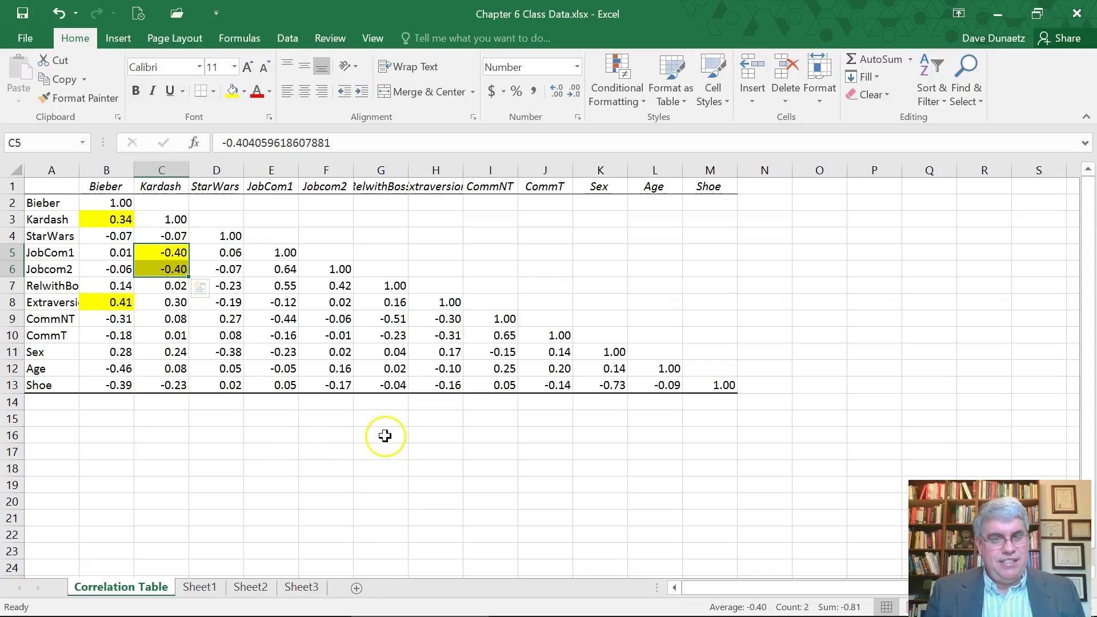
click(337, 286)
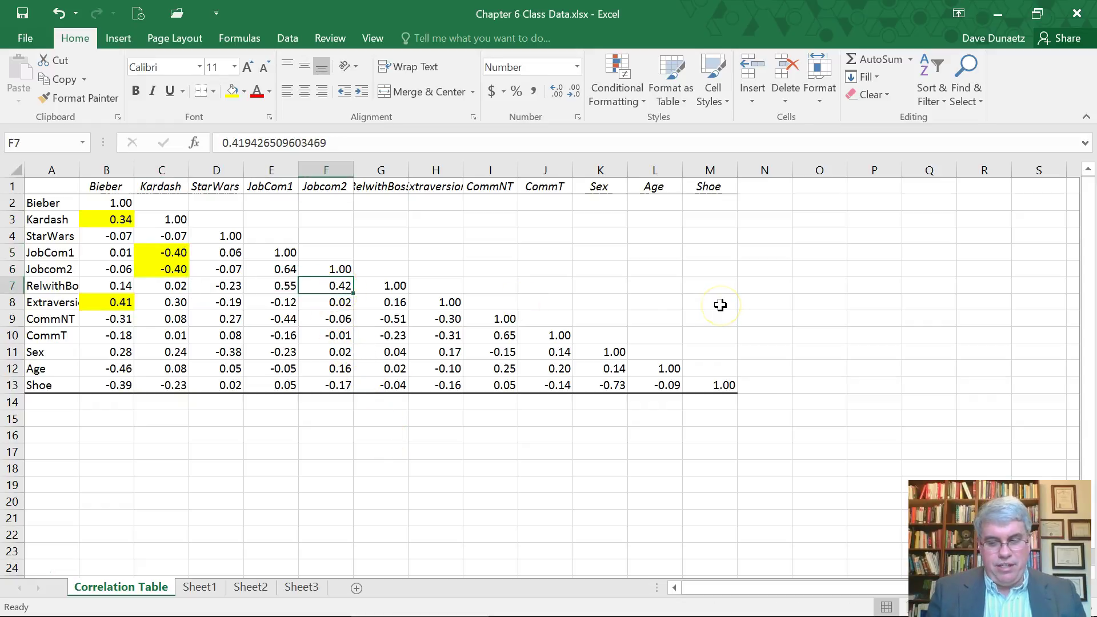
key(shift+Left)
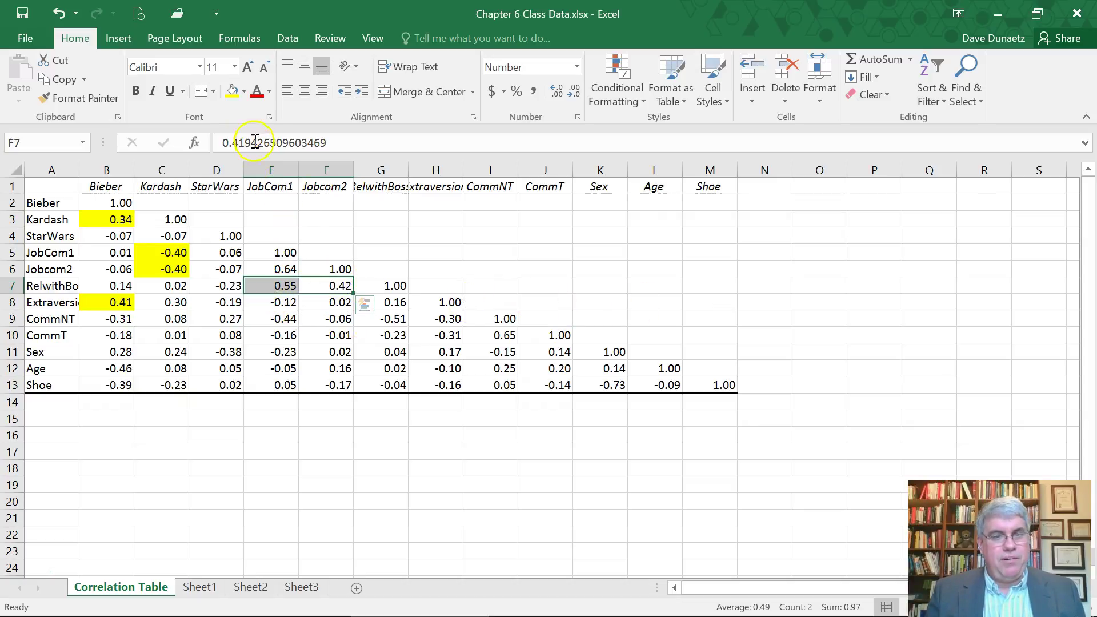
click(232, 89)
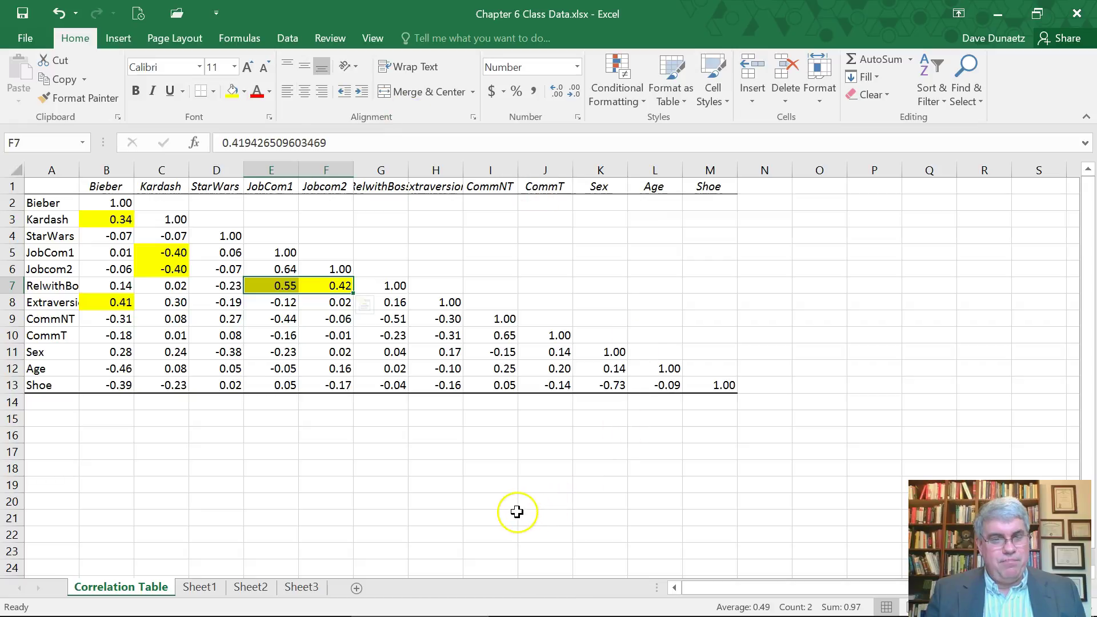